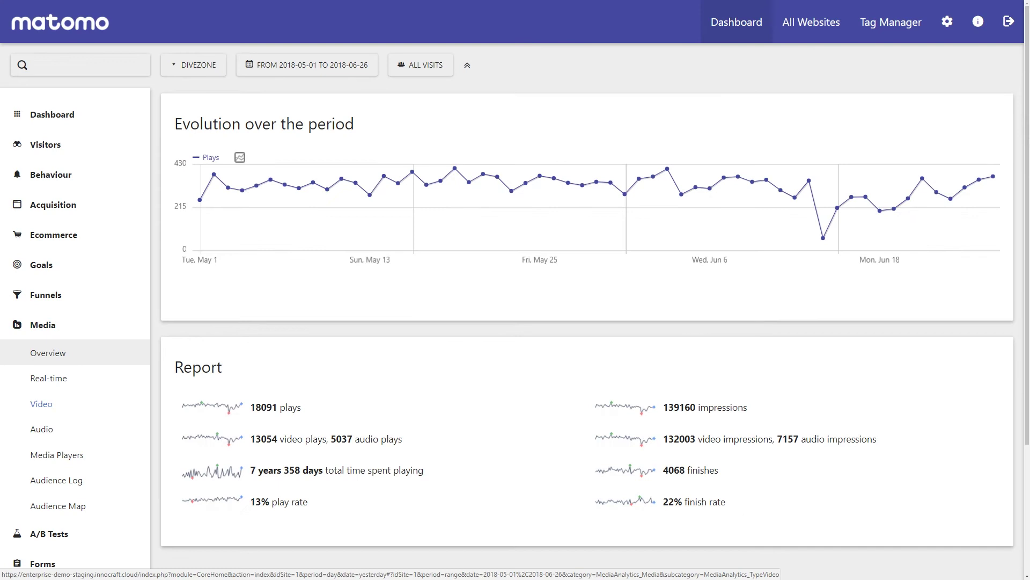
# Open the Video titles report and the Indonesia Preview detail popup.
pyautogui.click(41, 403)
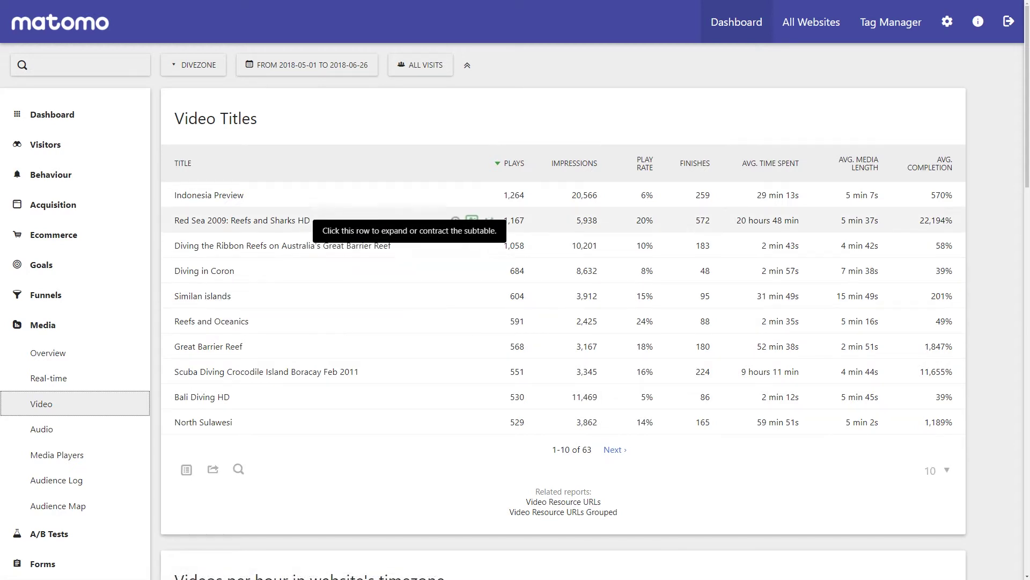
pyautogui.moveTo(322, 195)
pyautogui.click(473, 196)
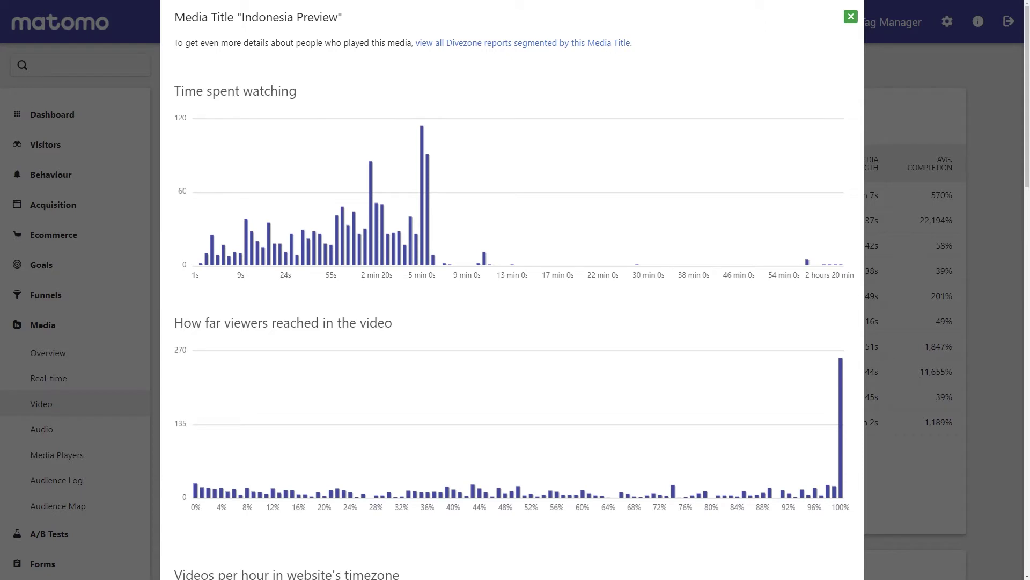
pyautogui.scroll(-2, 512, 322)
pyautogui.scroll(-1, 512, 322)
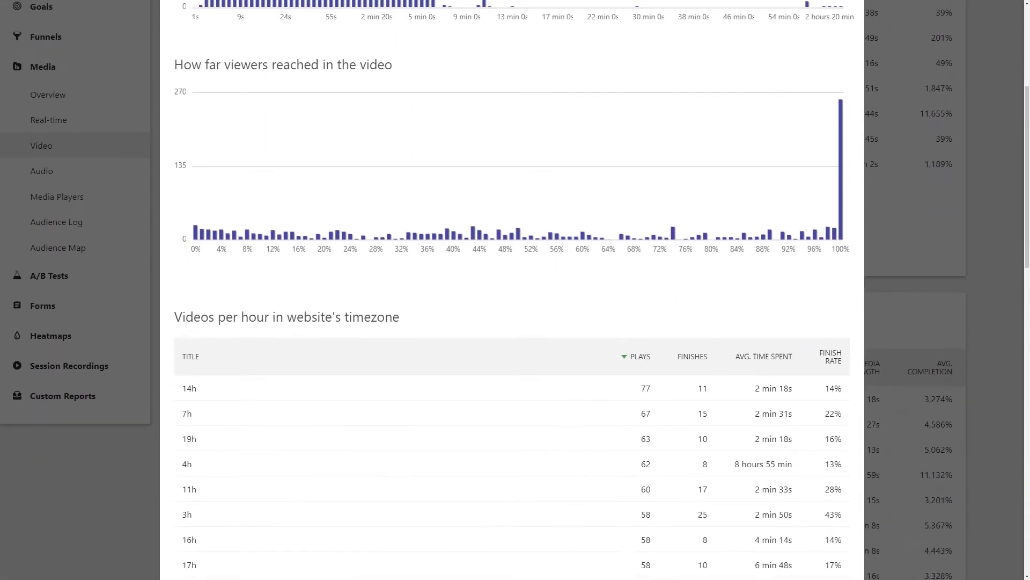
pyautogui.scroll(-1, 512, 322)
pyautogui.scroll(-2, 512, 322)
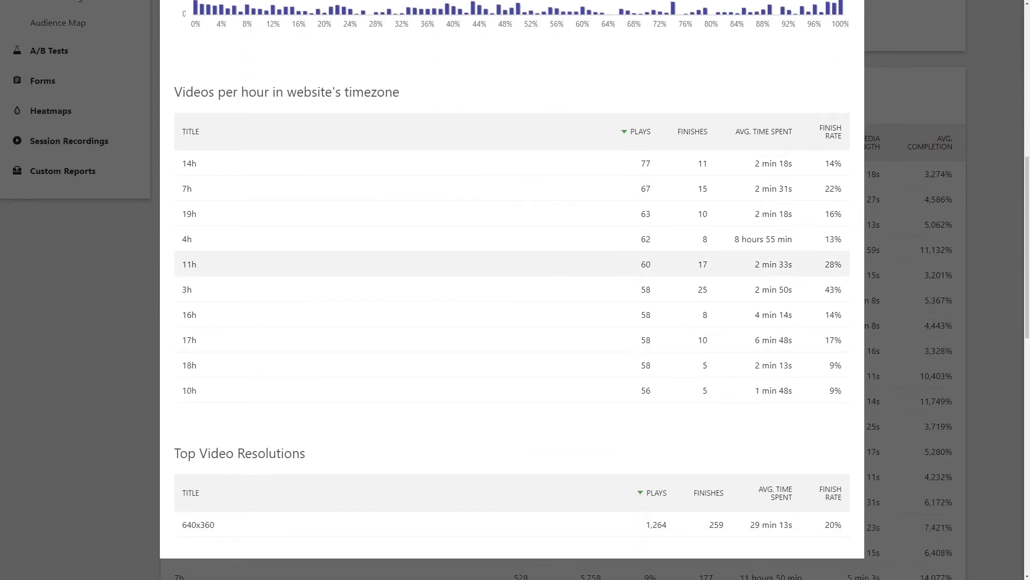
# Close the Indonesia Preview detail overlay.
pyautogui.press('Escape')
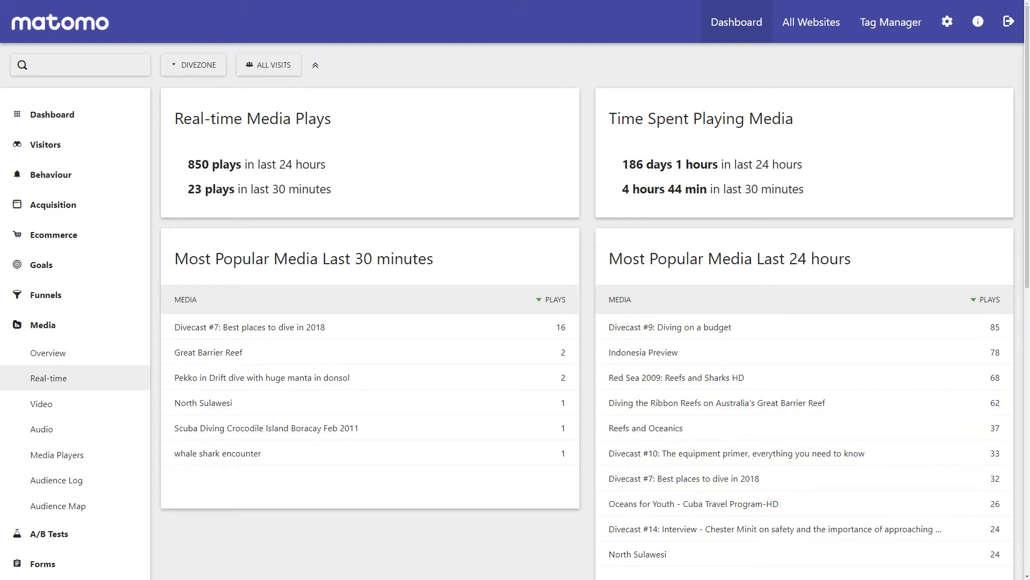
pyautogui.scroll(-3, 588, 323)
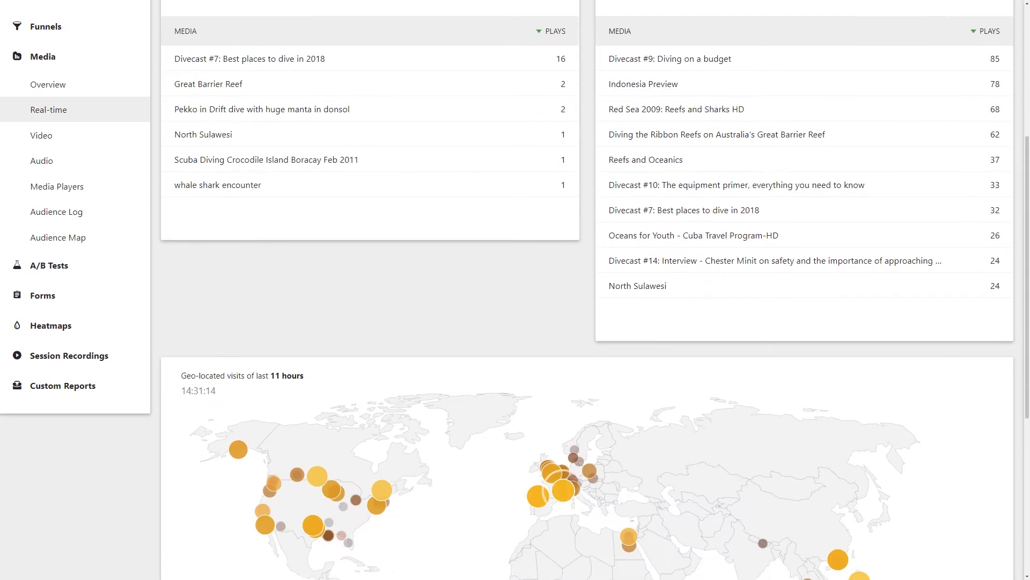
pyautogui.scroll(-2, 588, 322)
pyautogui.scroll(-2, 588, 322)
pyautogui.scroll(-1, 588, 322)
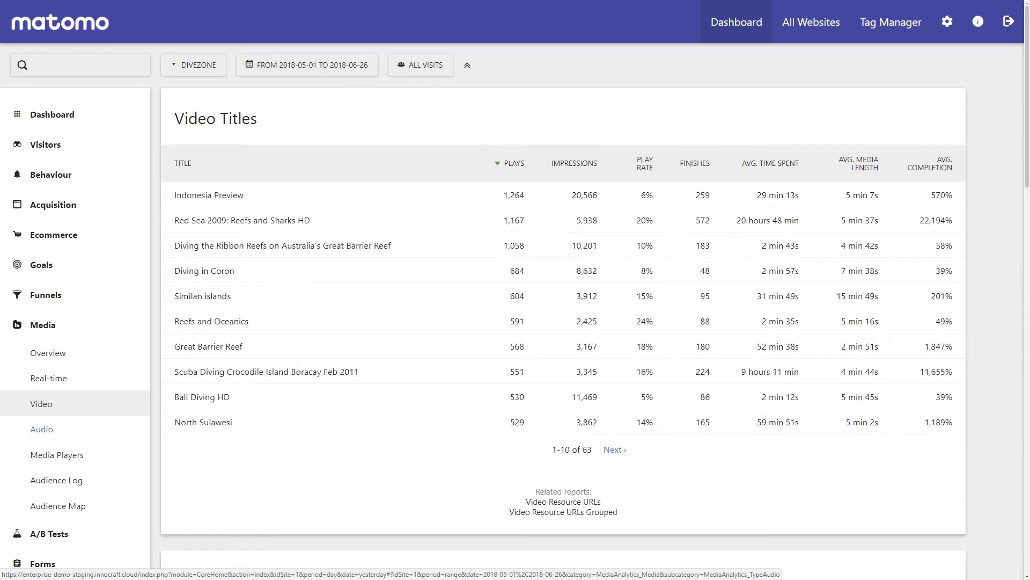
# Show the Audio Titles report, then the Media Audience Map of visits by country.
pyautogui.click(42, 430)
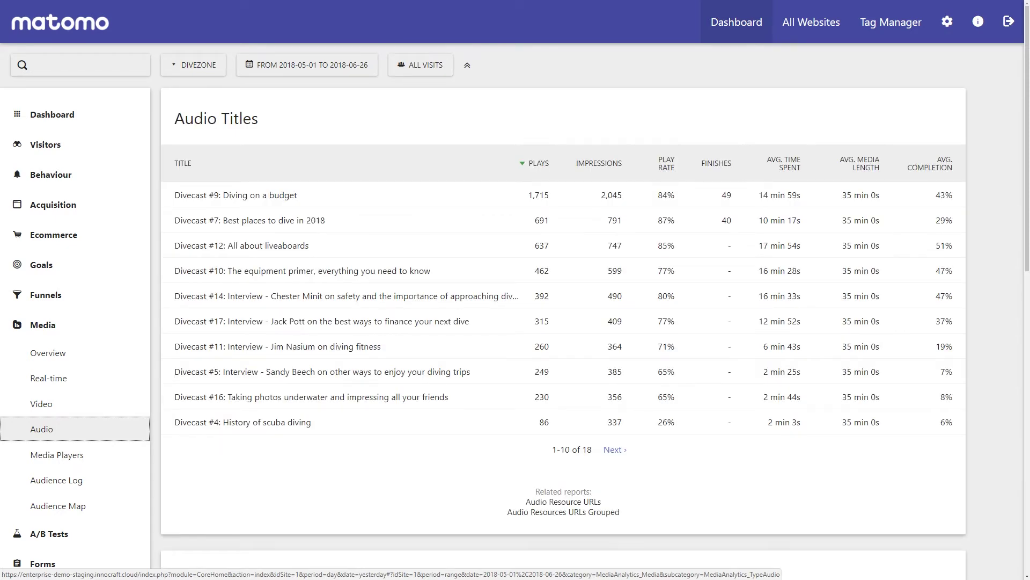
pyautogui.click(58, 506)
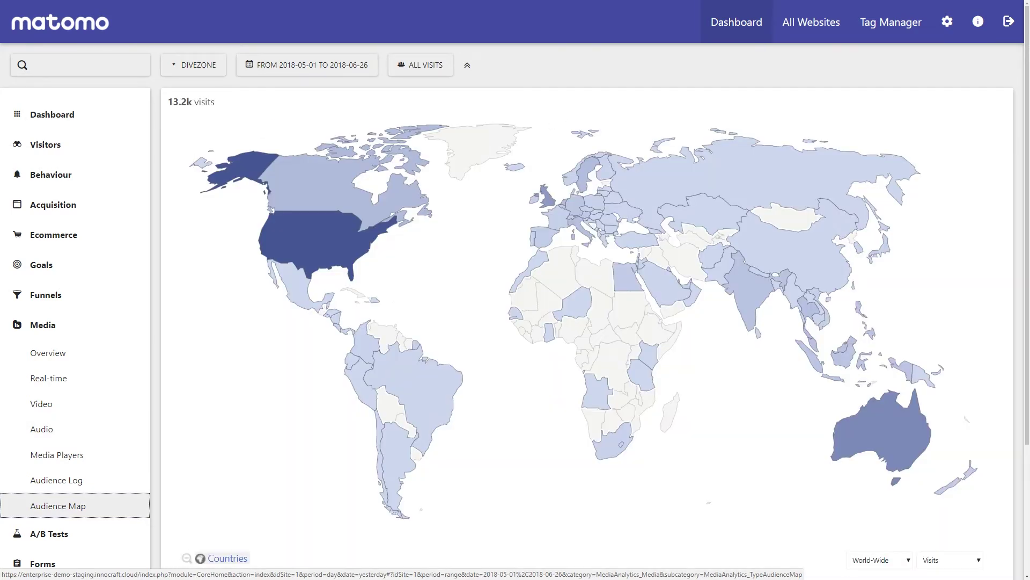
# Open the Media Audience Log and view the Vancouver visitor's profile.
pyautogui.click(56, 481)
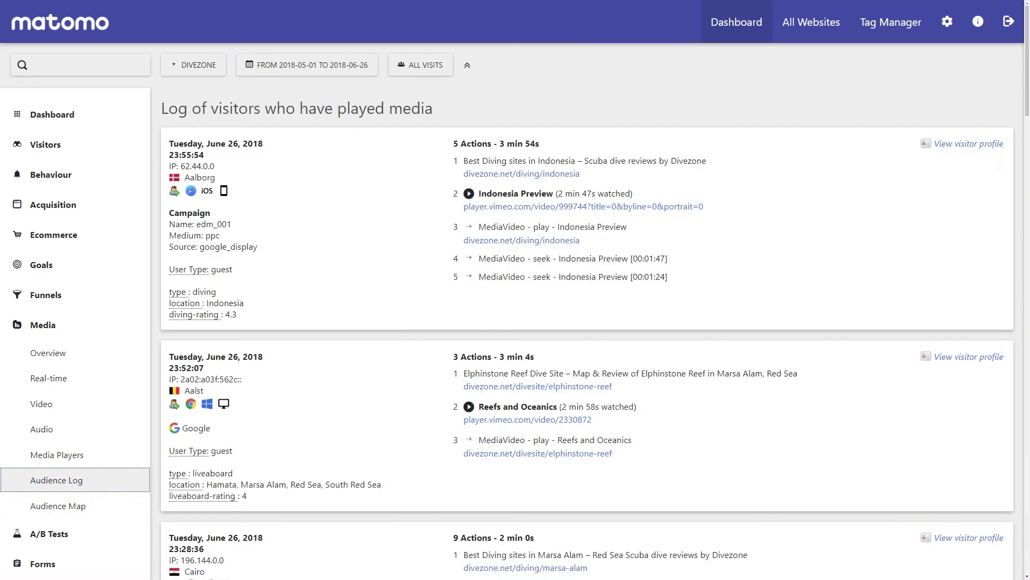
pyautogui.scroll(-1, 588, 322)
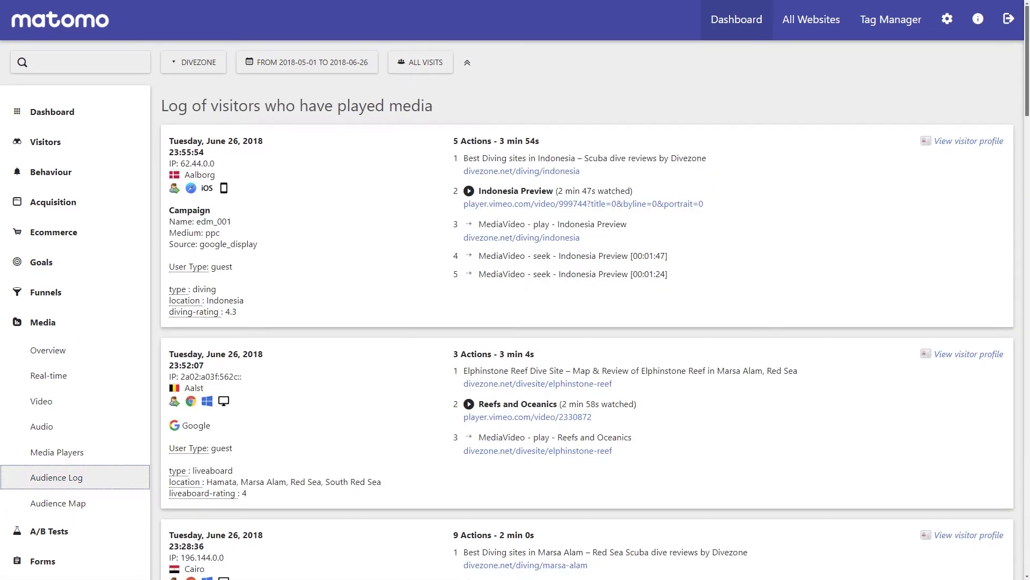
pyautogui.scroll(-1, 516, 322)
pyautogui.scroll(-2, 516, 322)
pyautogui.scroll(-1, 516, 323)
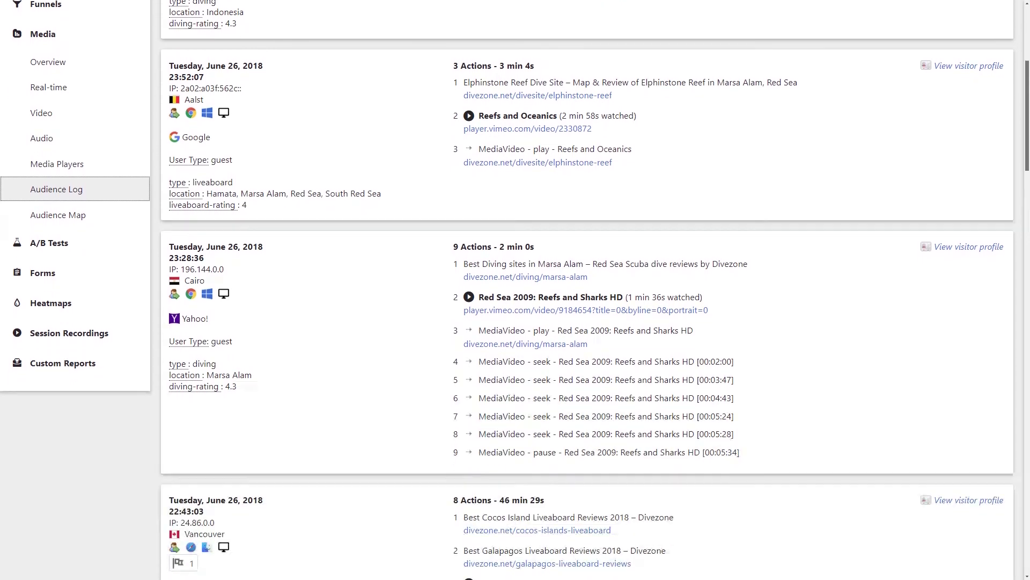
pyautogui.scroll(-2, 967, 245)
pyautogui.scroll(-1, 967, 246)
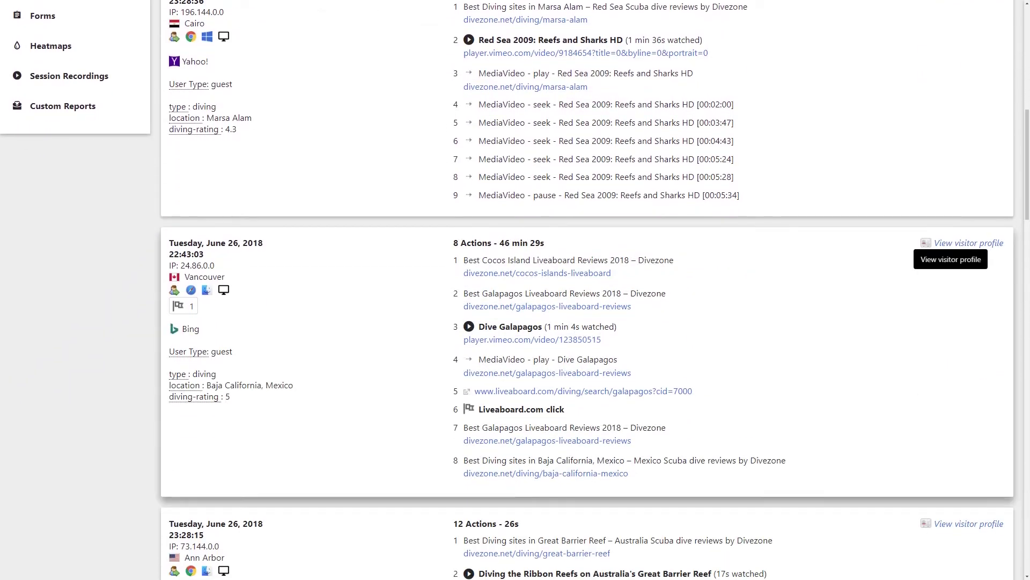
pyautogui.click(968, 243)
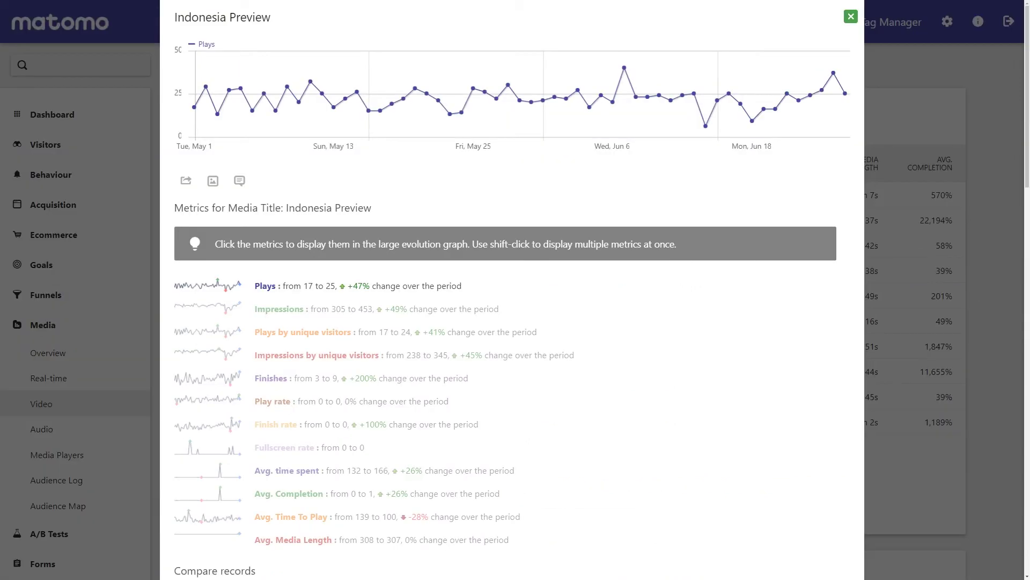
# Add Impressions, Plays by unique visitors and Finishes to the graph, then drop Impressions.
pyautogui.keyDown('shift'); pyautogui.click(279, 309); pyautogui.keyUp('shift')
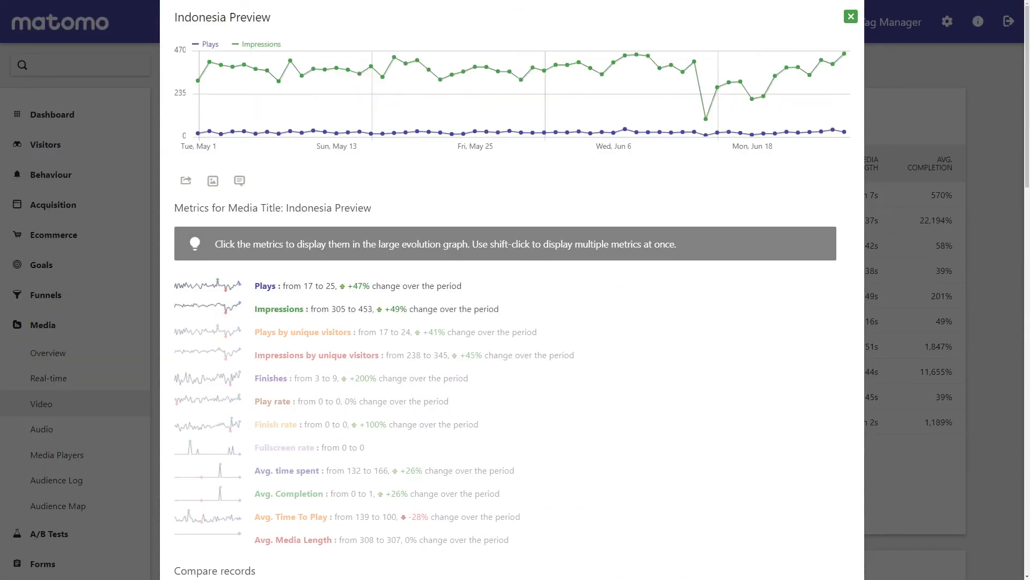
pyautogui.keyDown('shift'); pyautogui.click(303, 331); pyautogui.keyUp('shift')
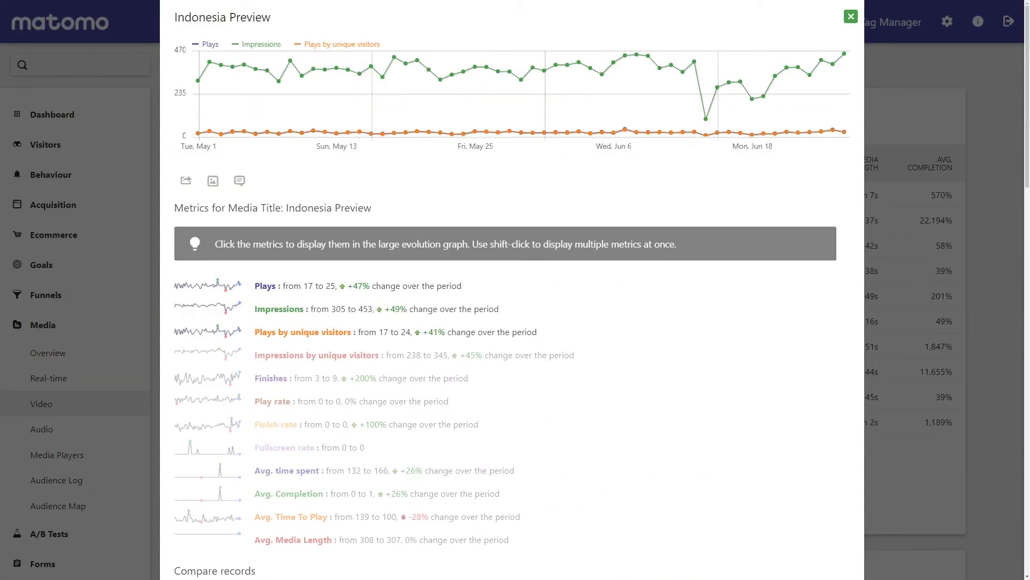
pyautogui.keyDown('shift'); pyautogui.click(271, 378); pyautogui.keyUp('shift')
pyautogui.keyDown('shift'); pyautogui.click(279, 309); pyautogui.keyUp('shift')
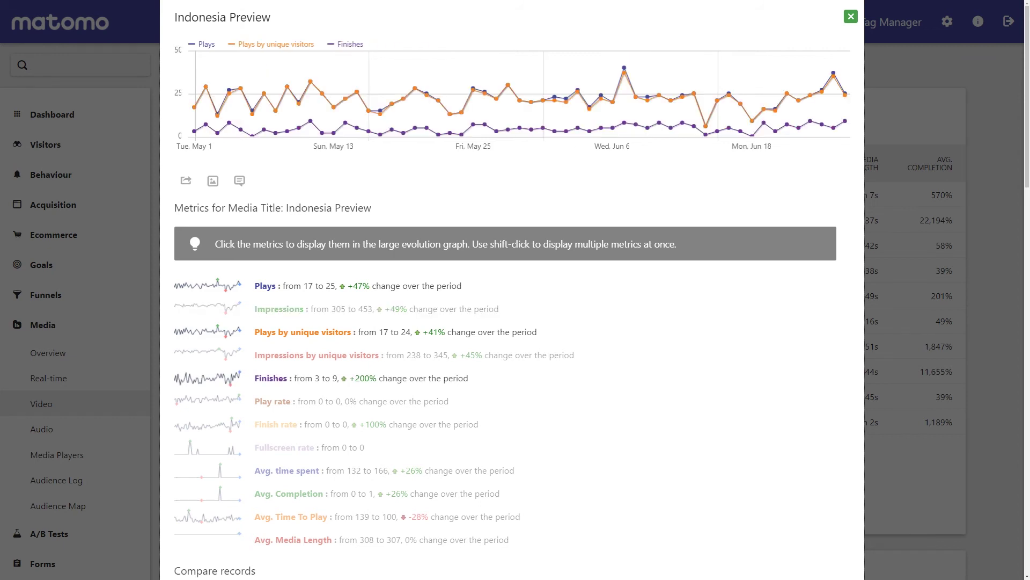